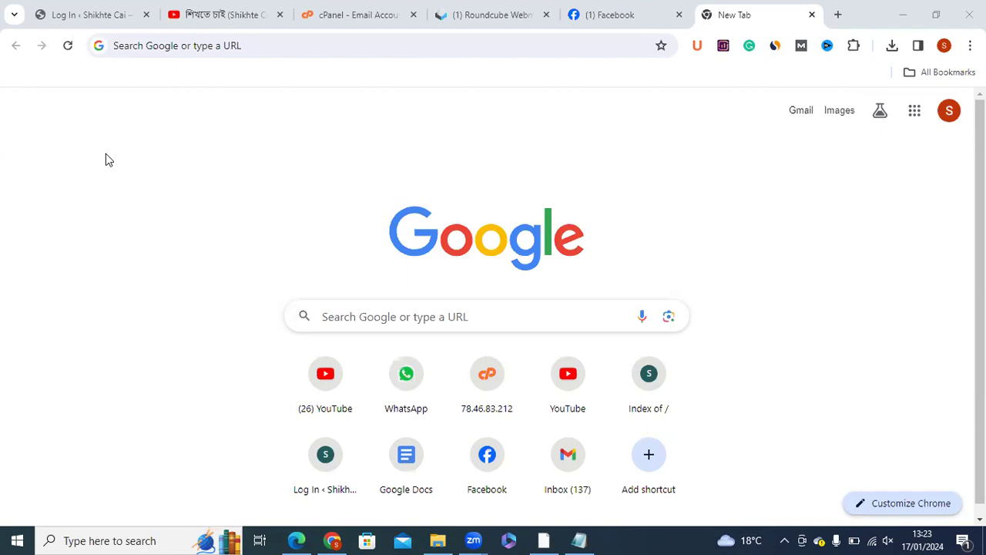
Switch to Chrome and open Meta Business Suite at business.facebook.com
click(333, 539)
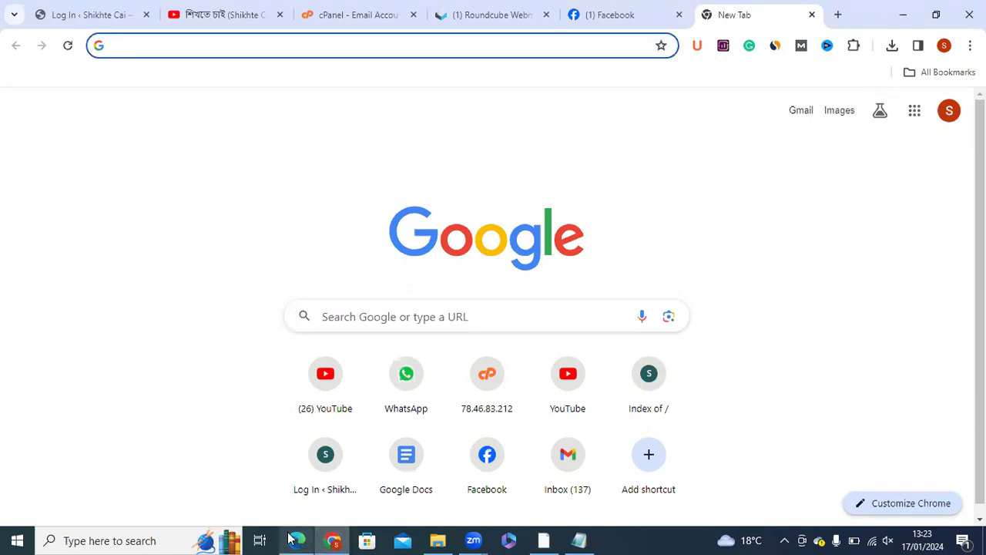
click(296, 540)
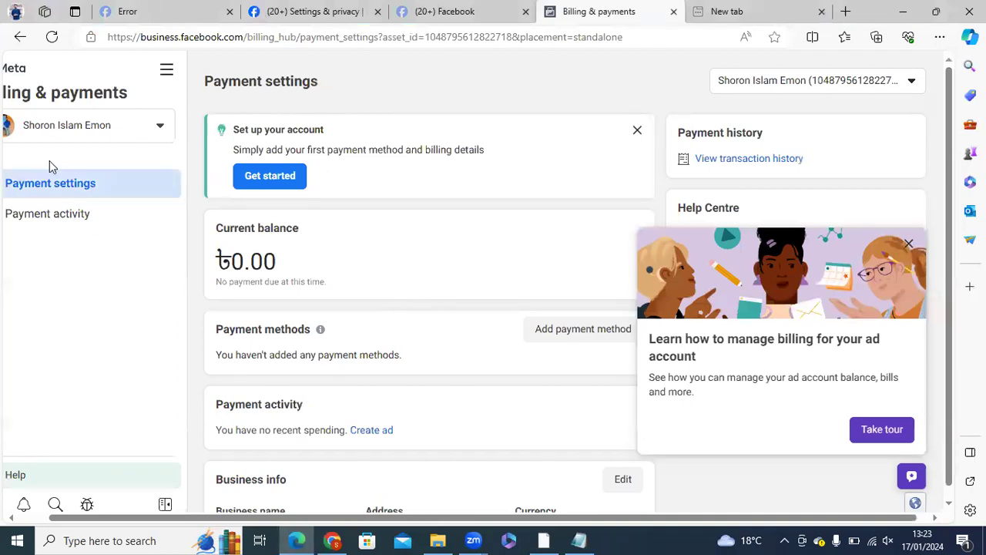
click(332, 541)
click(435, 42)
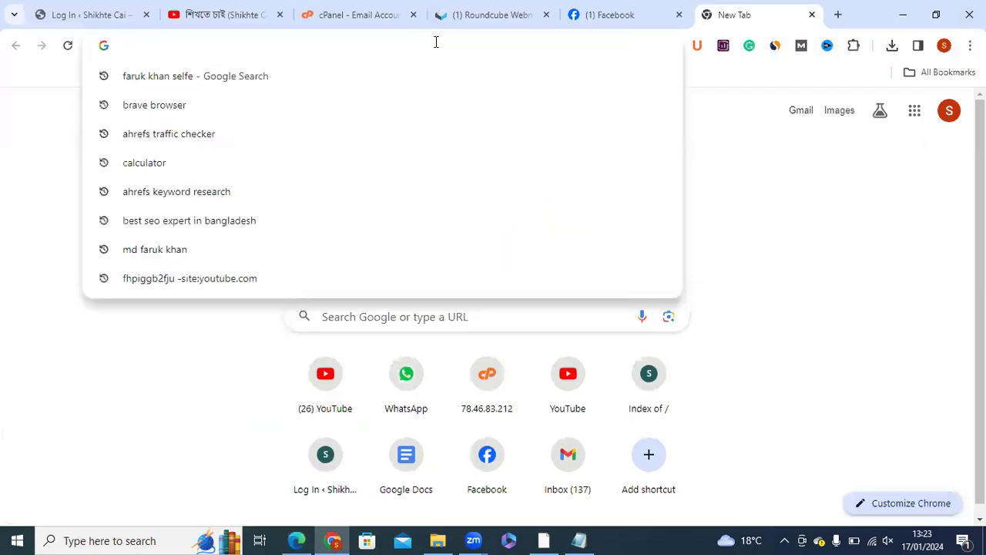
text(bus)
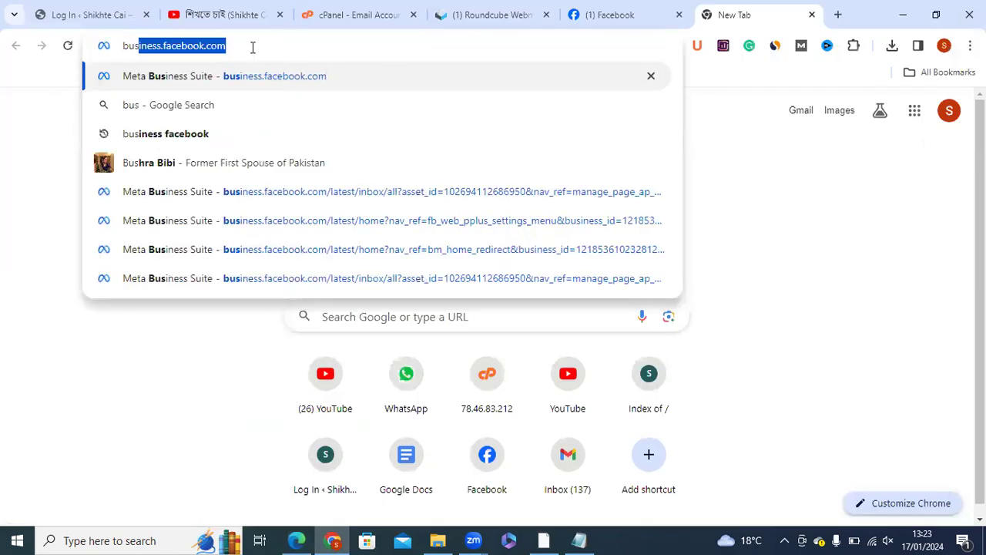
key(Right)
key(Return)
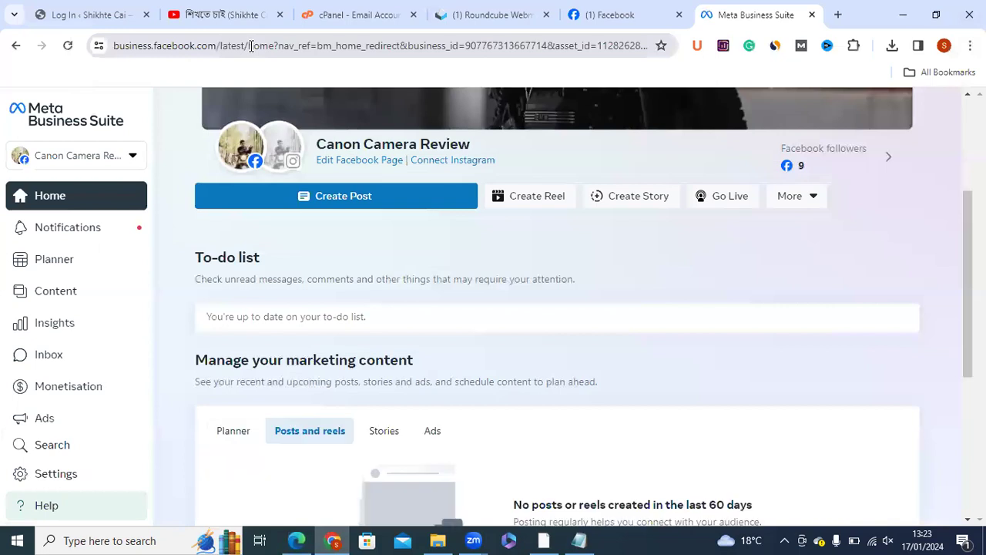
Find the business account with two business assets among the business accounts and open its settings
click(87, 166)
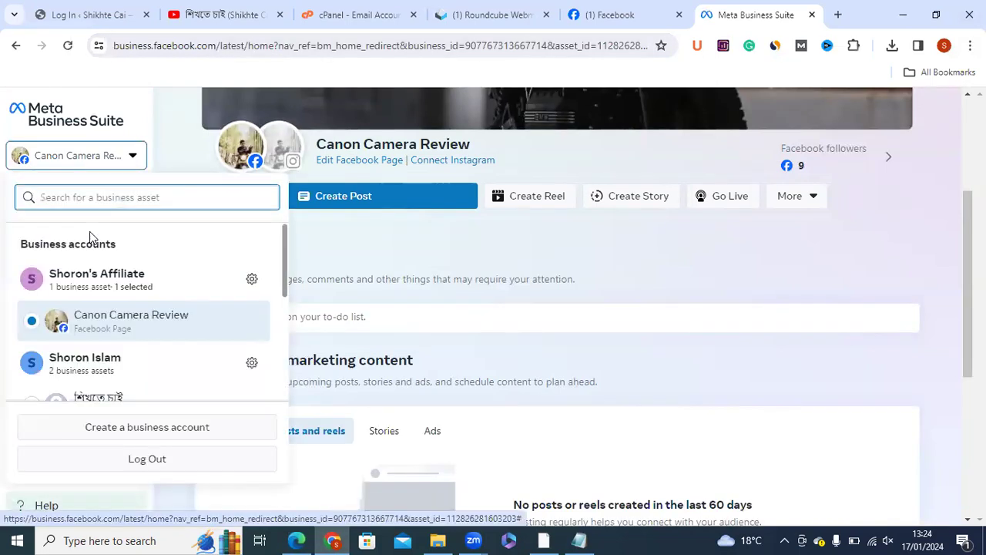
triple_click(128, 244)
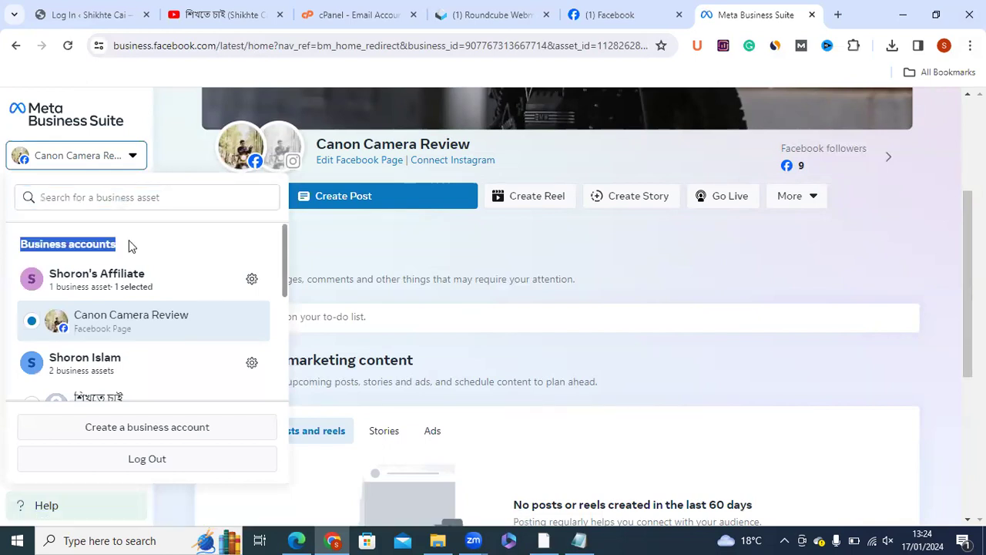
click(287, 284)
scroll(275, 314, down, 2)
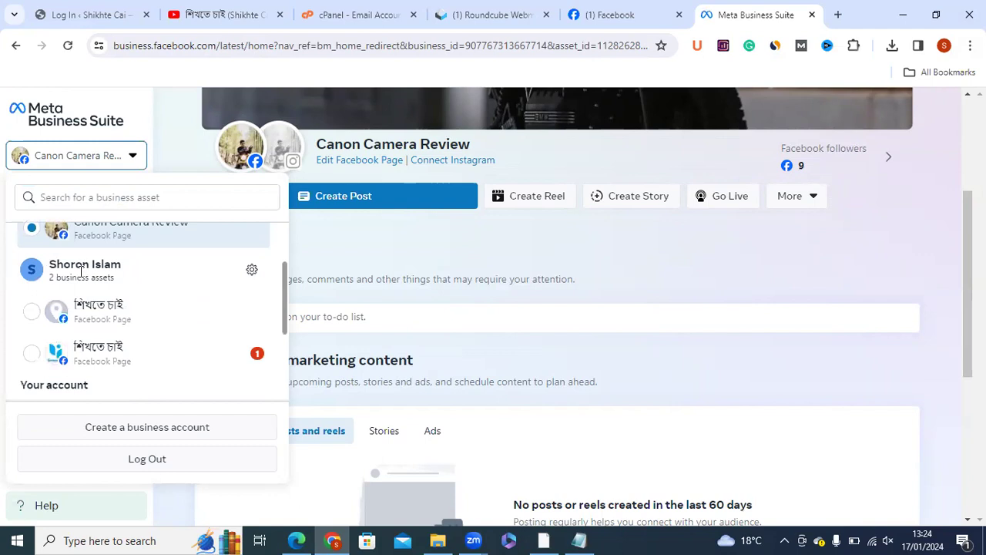
triple_click(116, 266)
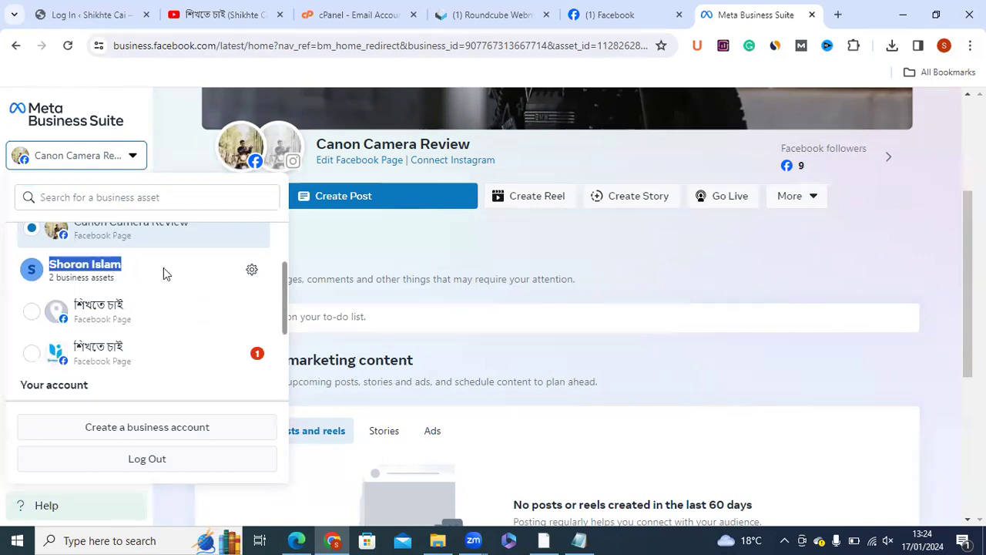
click(250, 272)
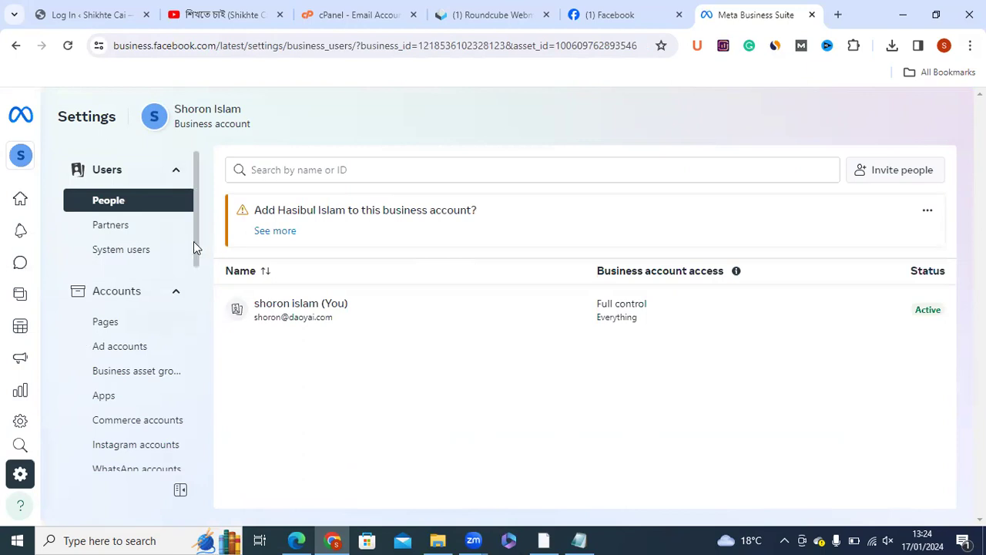
Open Billing & payments from the business account's settings
drag(195, 258, 192, 352)
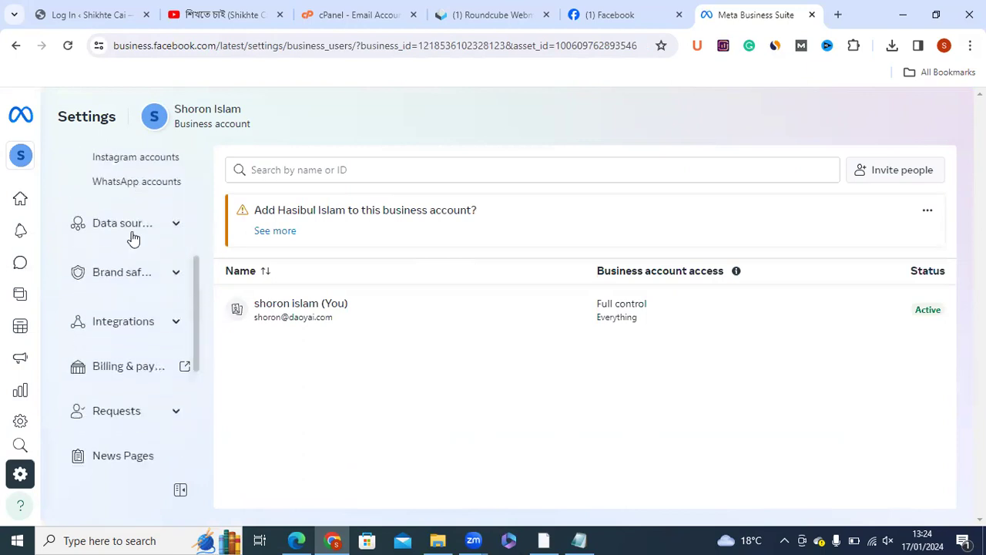
click(118, 369)
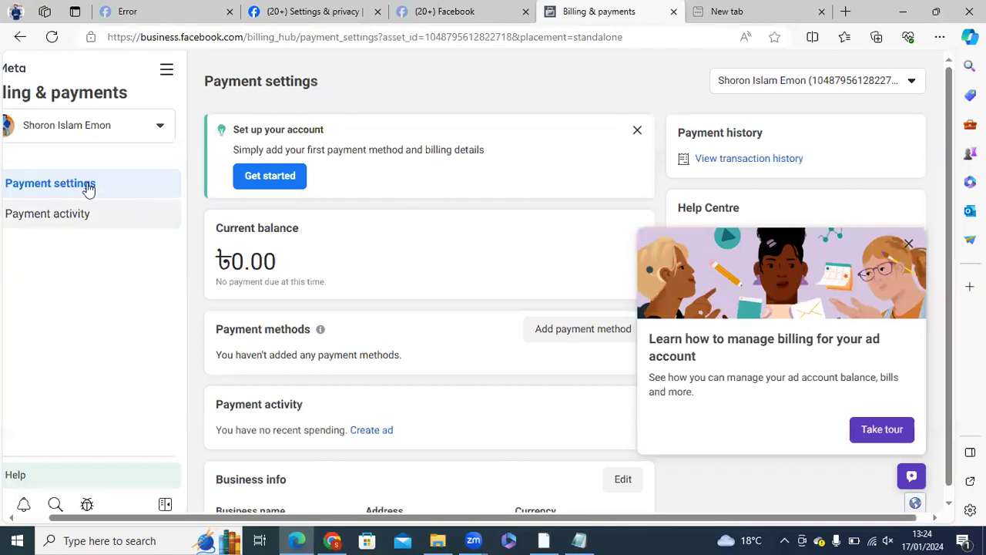
click(150, 189)
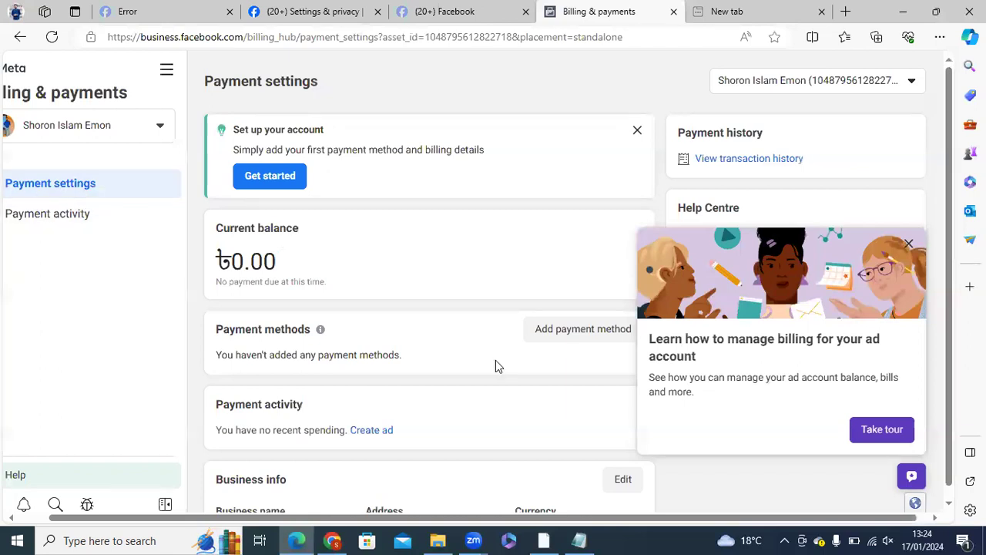
click(329, 539)
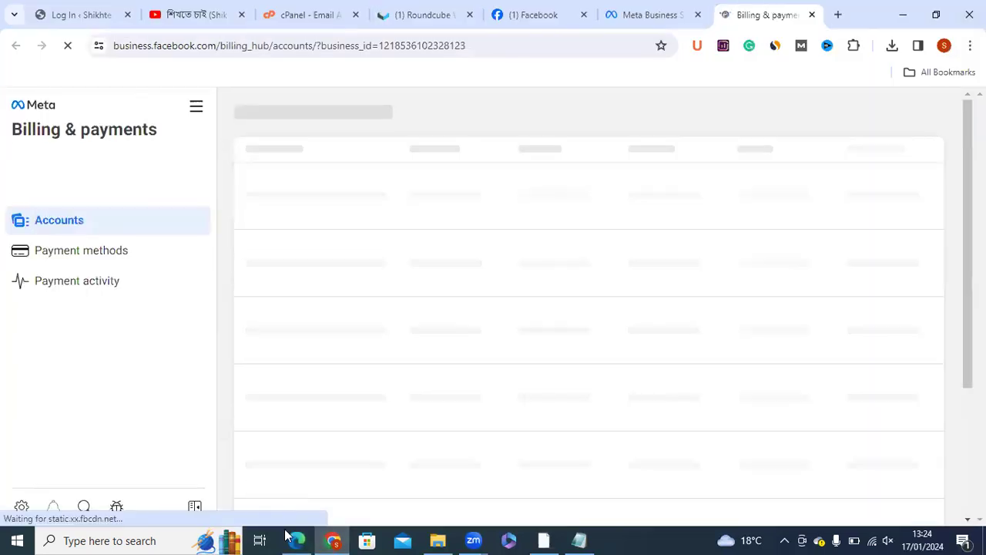
Switch to Edge, dismiss the billing tour pop-up on the Payment settings page, and return to Chrome
key(alt+Tab)
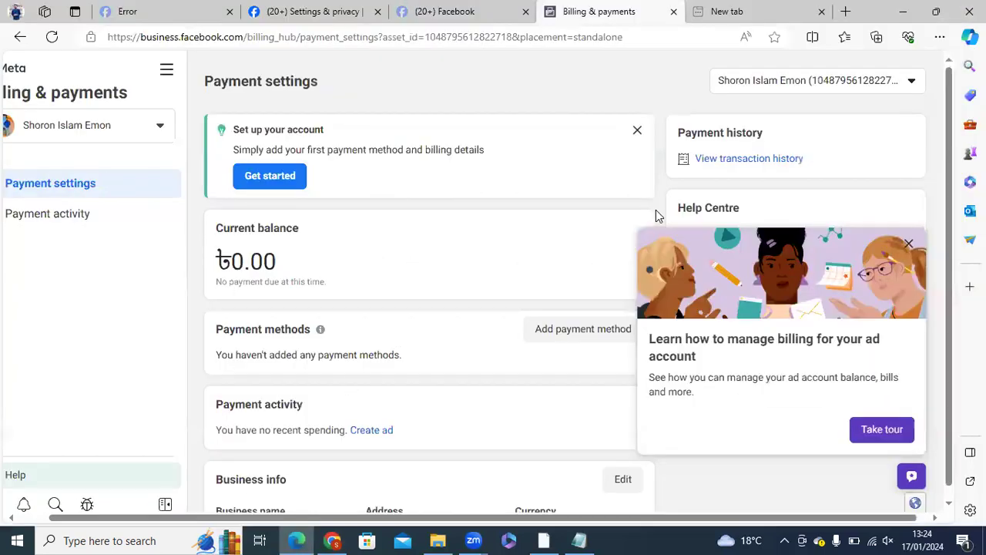
scroll(940, 308, down, 1)
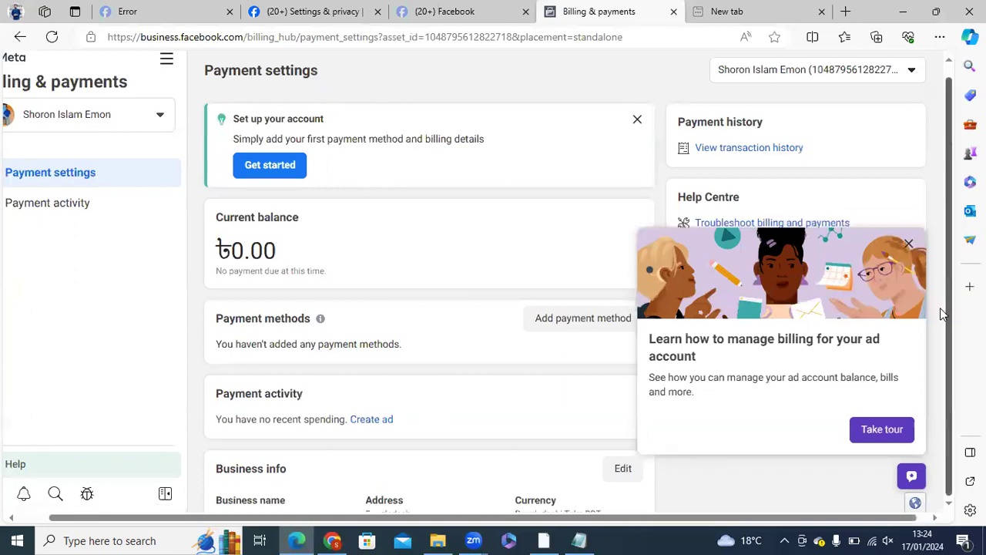
scroll(819, 286, up, 1)
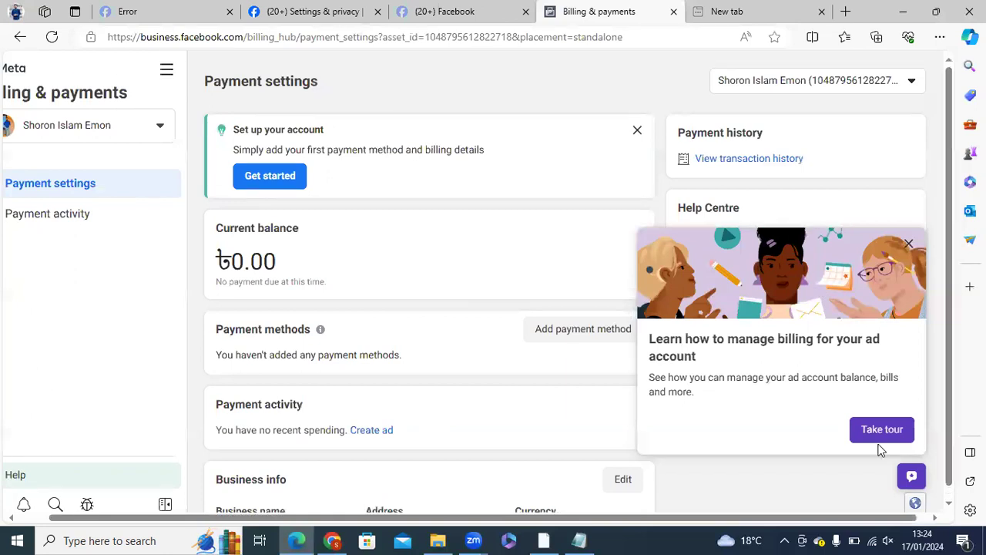
click(909, 249)
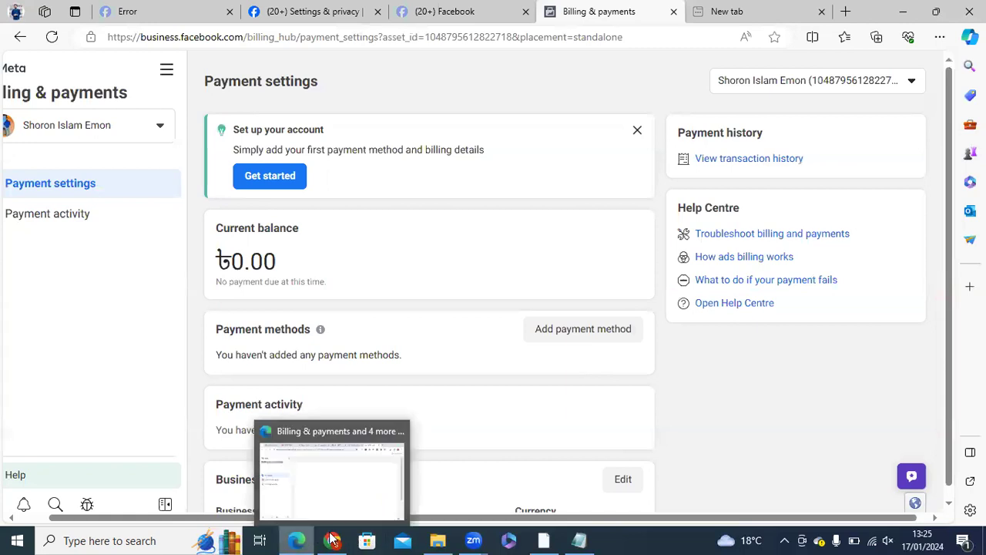
key(alt+Tab)
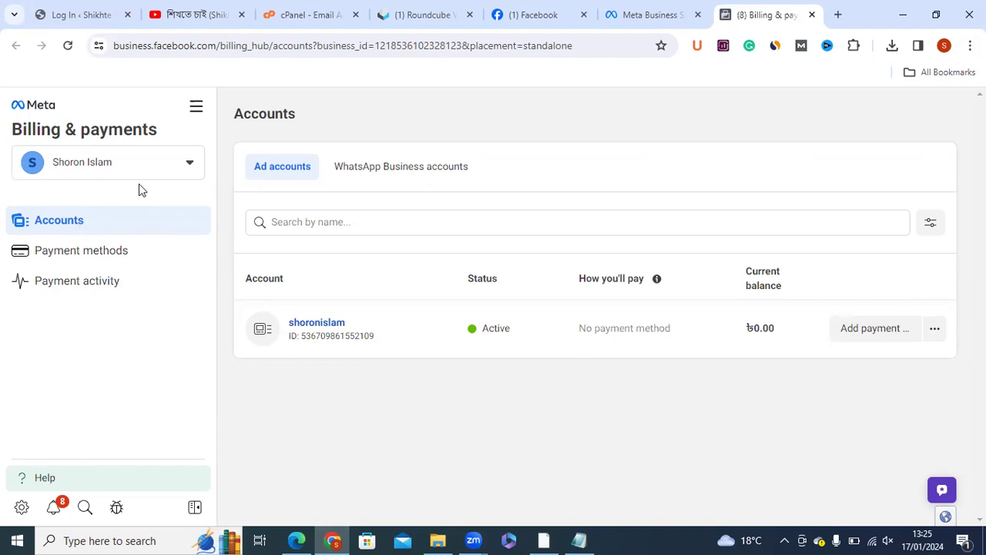
key(ctrl+shift+Tab)
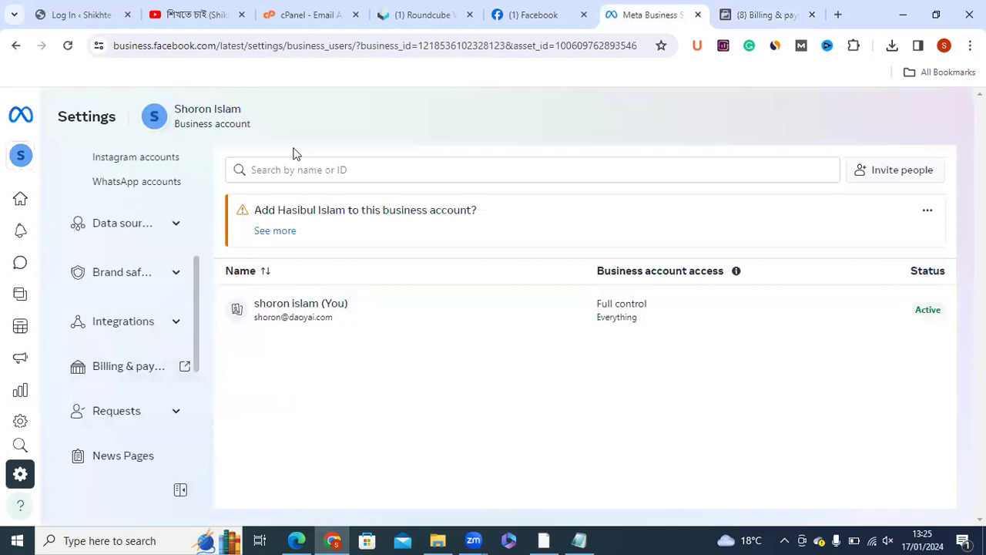
key(ctrl+Tab)
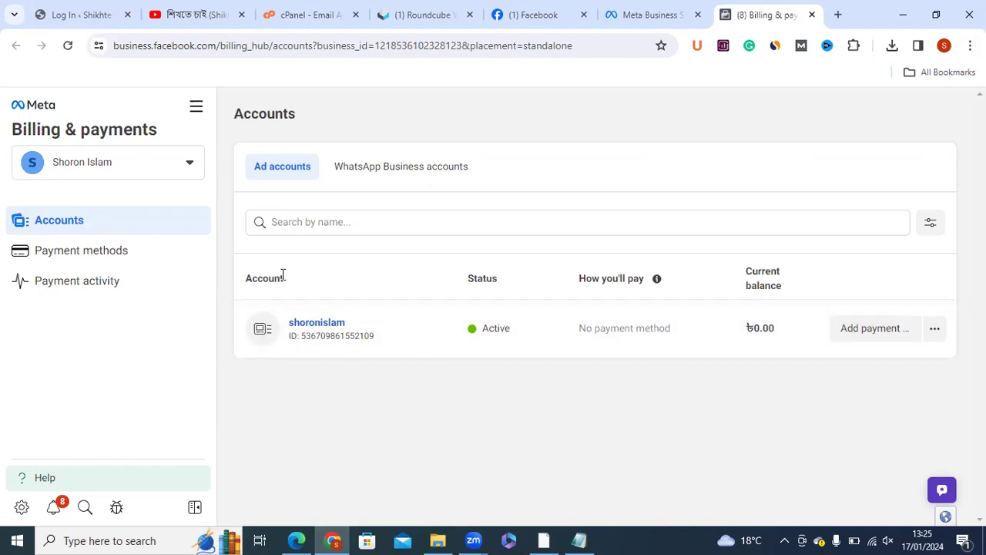
drag(283, 275, 237, 279)
click(570, 398)
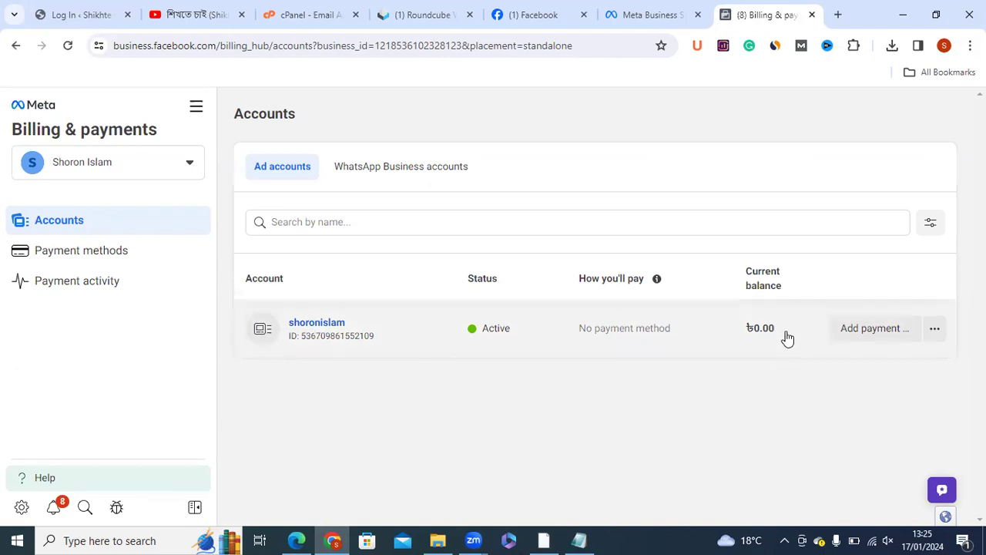
Start adding a debit or credit card to the active ad account, leaving the ad credit option unselected, and continue to the card details
click(880, 329)
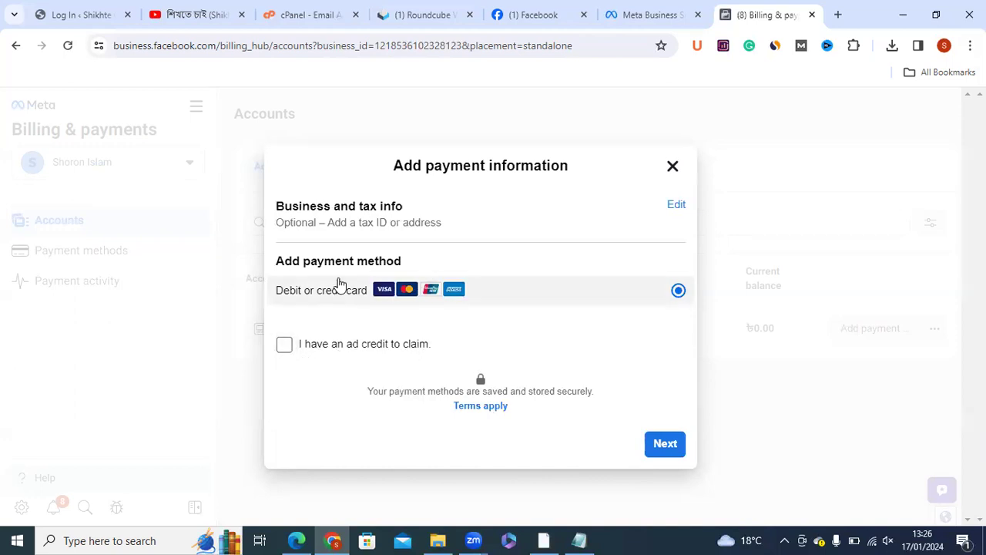
click(284, 345)
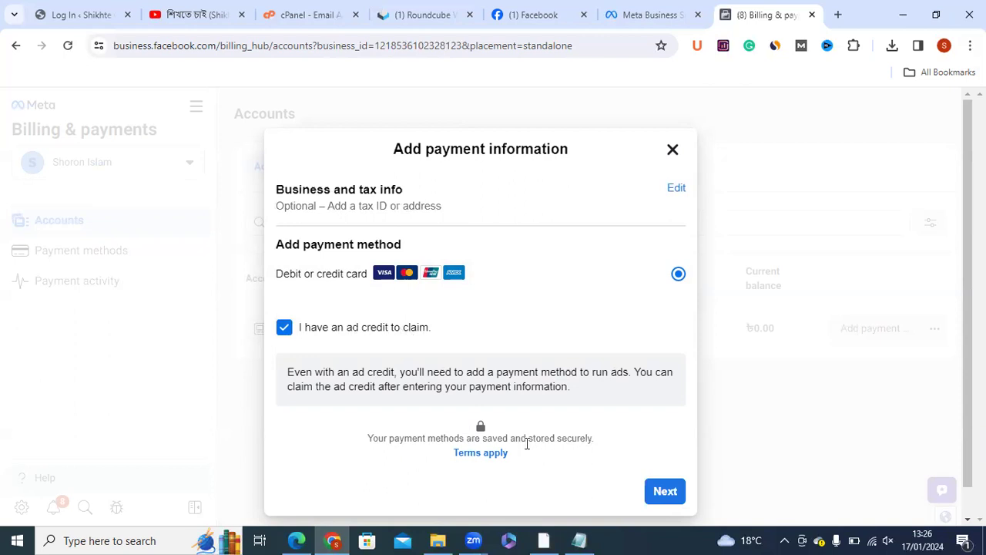
drag(527, 437, 571, 438)
click(373, 440)
click(284, 327)
click(669, 445)
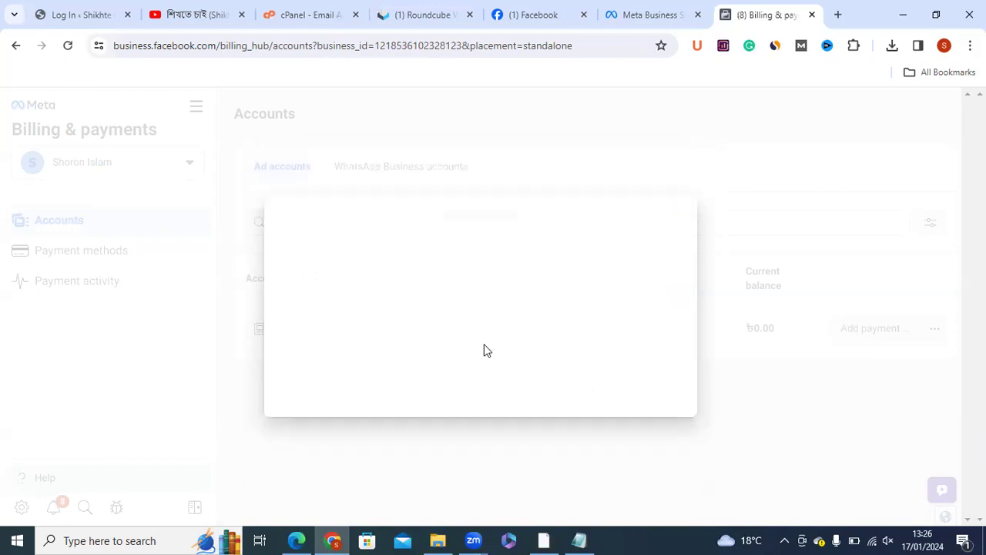
Examine the card form's name, card number, expiry date and CVV fields, and close the form without saving
click(365, 246)
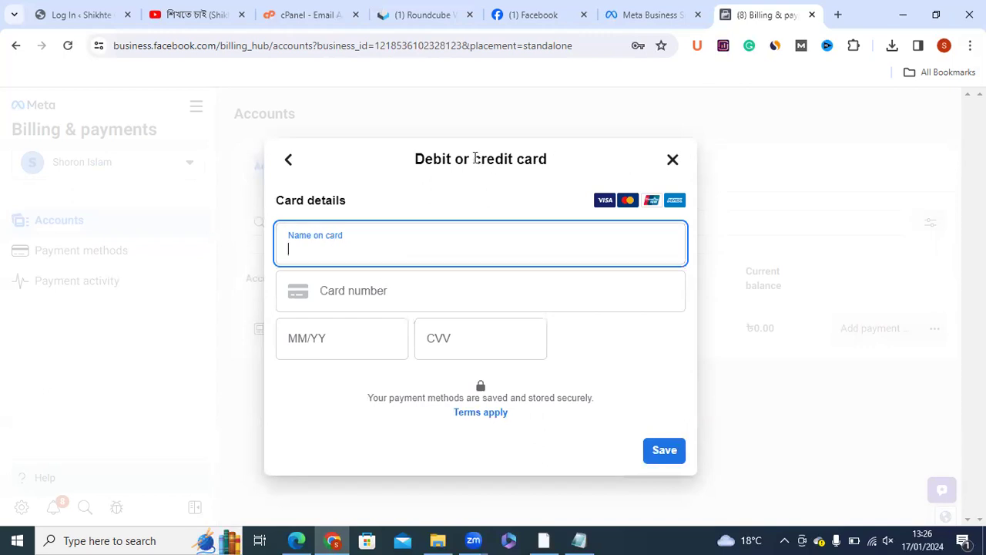
drag(573, 159, 473, 158)
click(349, 243)
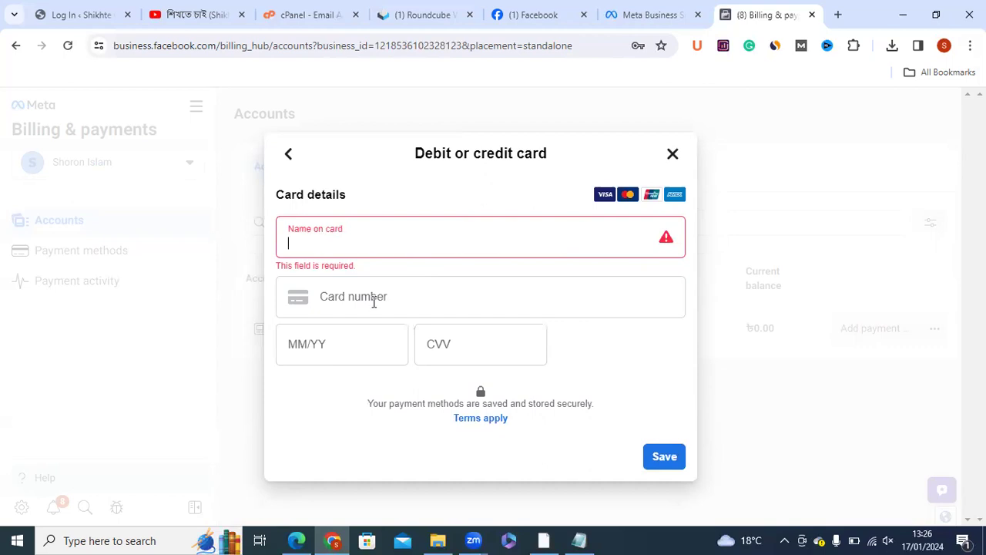
click(349, 303)
click(329, 354)
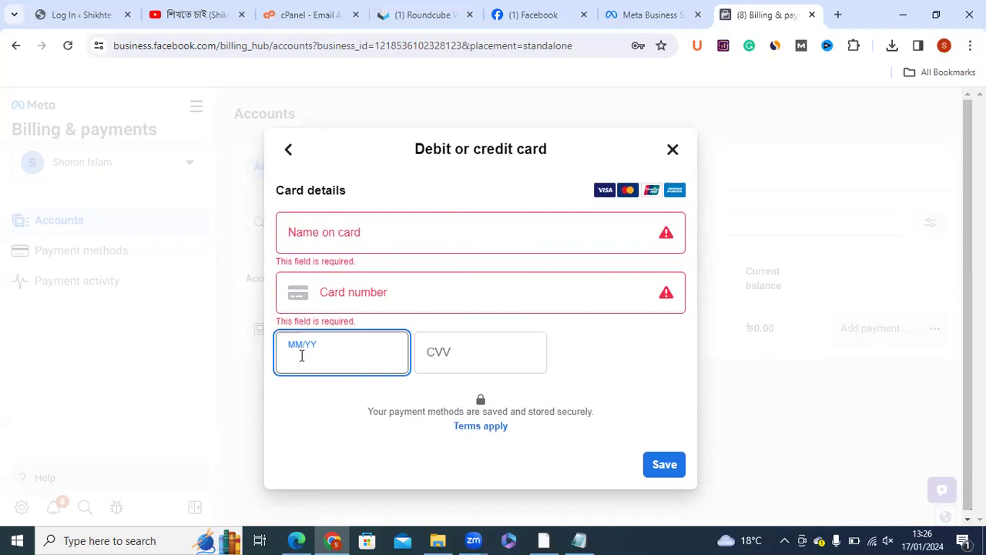
click(439, 355)
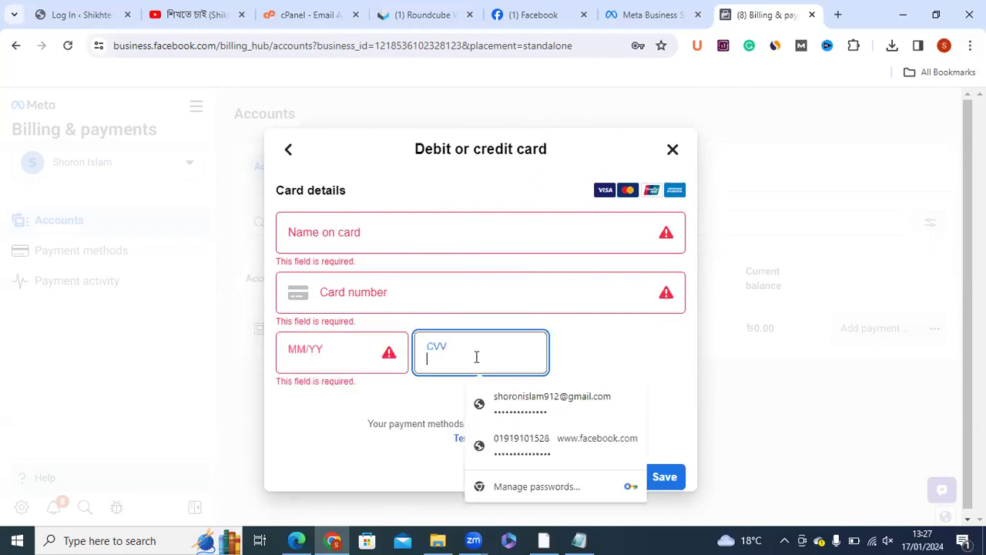
click(435, 403)
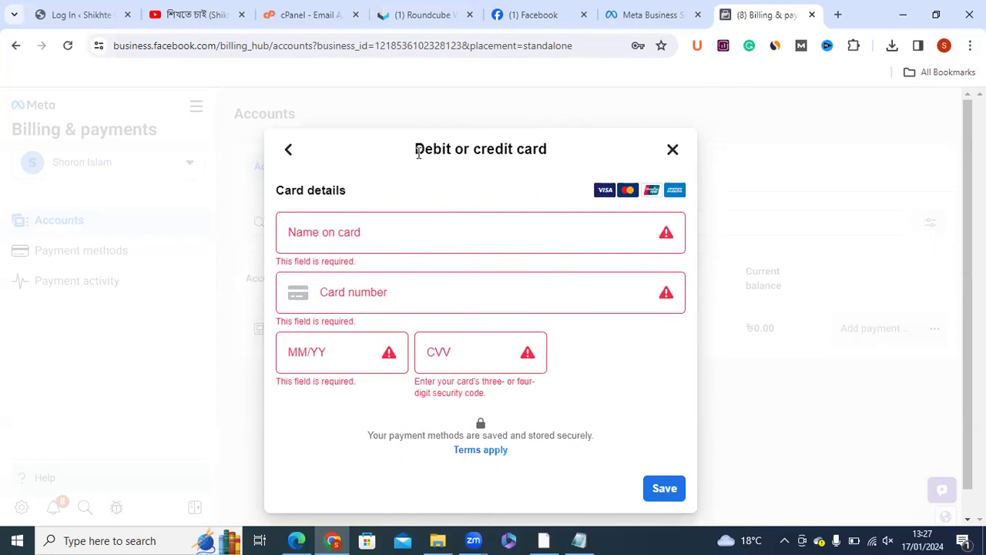
drag(417, 150, 451, 150)
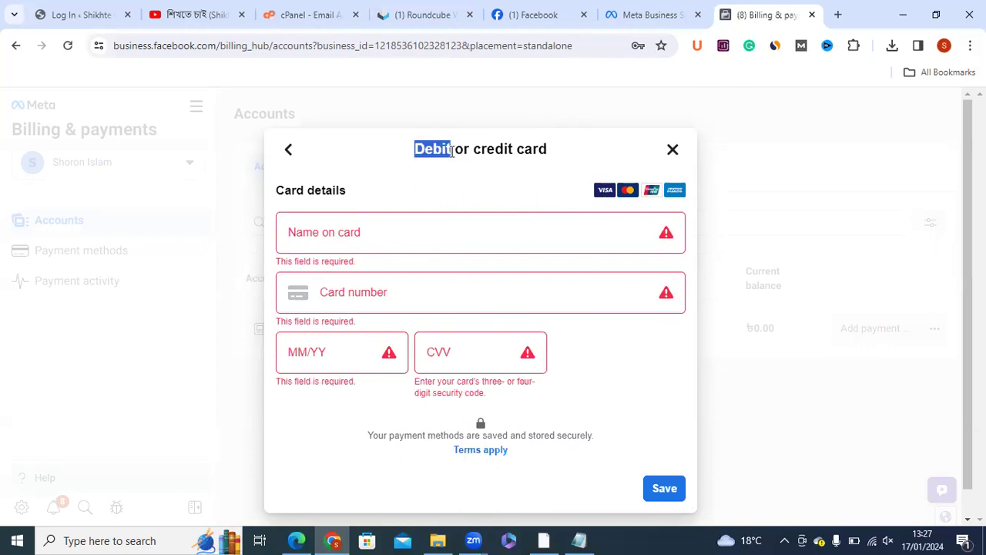
click(422, 173)
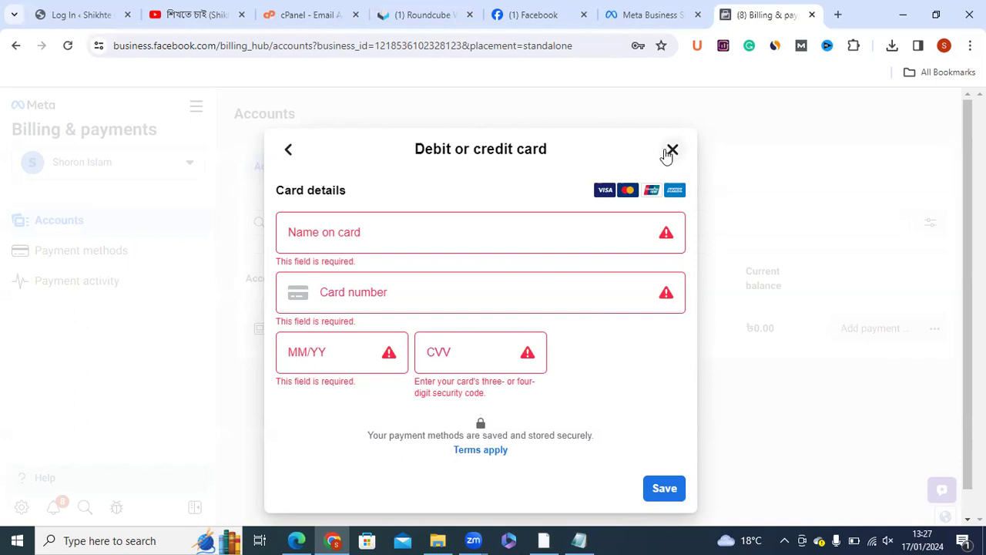
click(671, 151)
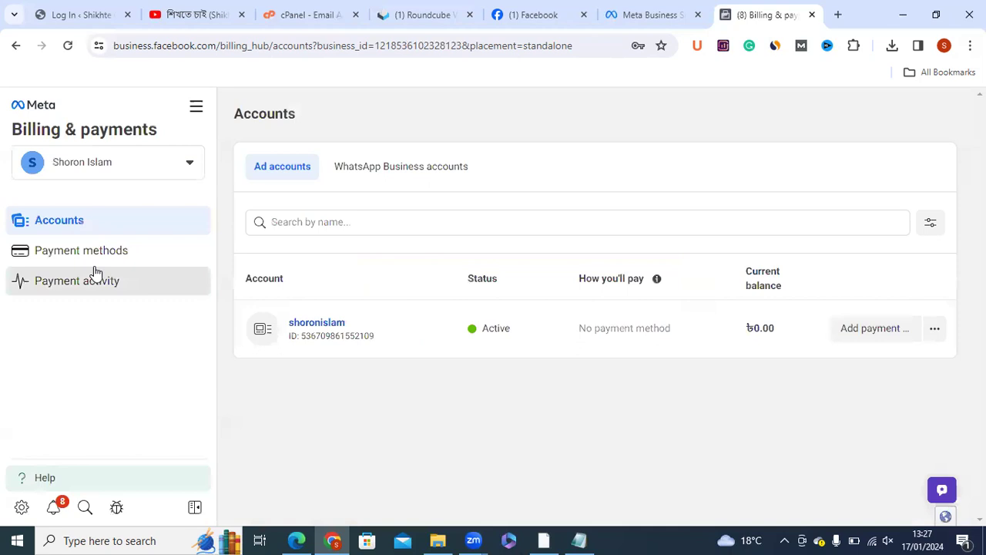
Switch to Edge and try to load Ads Manager from adsmanager.facebook.com/adsmanager/manage/ in the new tab
click(296, 540)
click(722, 14)
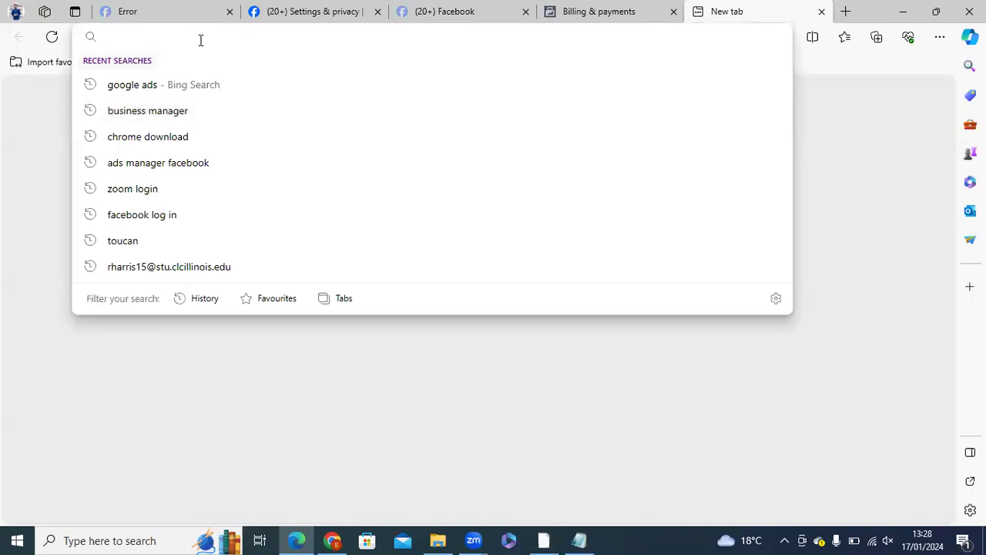
text(ad)
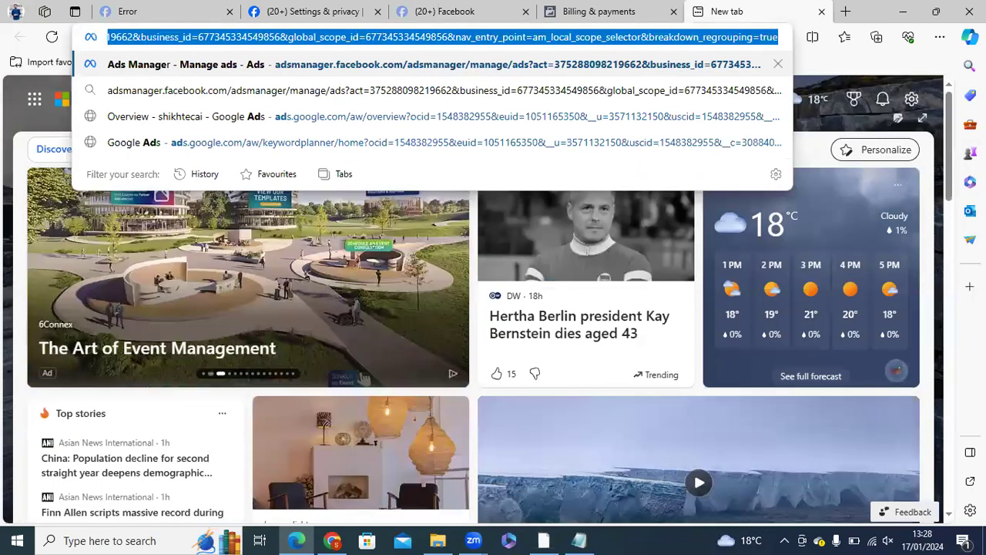
text(adsmanager.facebook.com/adsmanager/manage/)
key(Return)
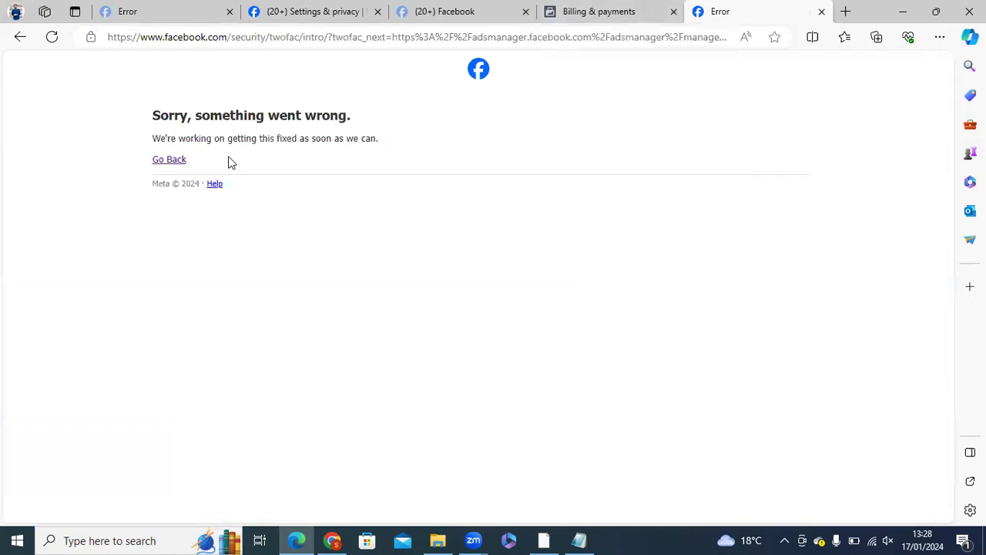
key(ctrl+a)
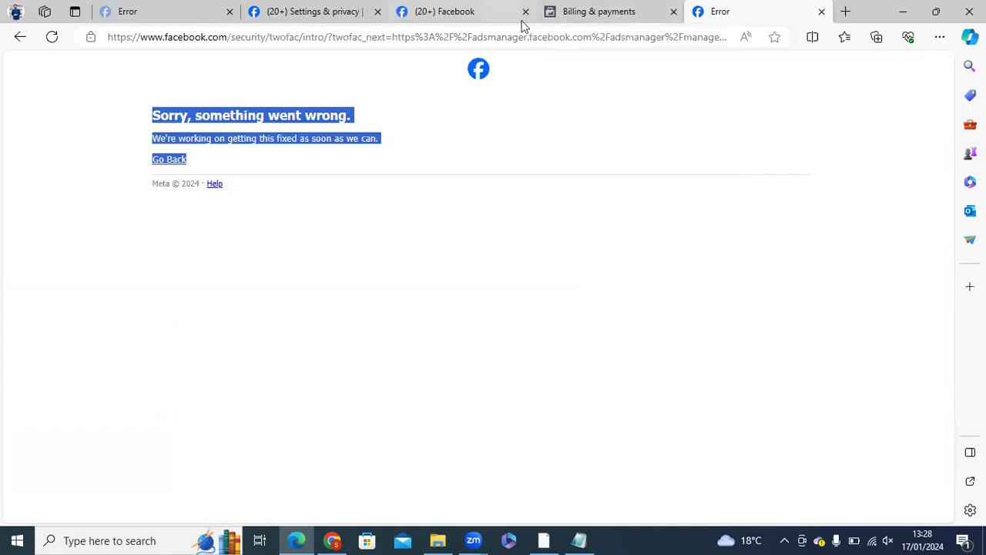
Compare the open Billing & payments page's payment settings with the Ads Manager tab in Edge
click(606, 6)
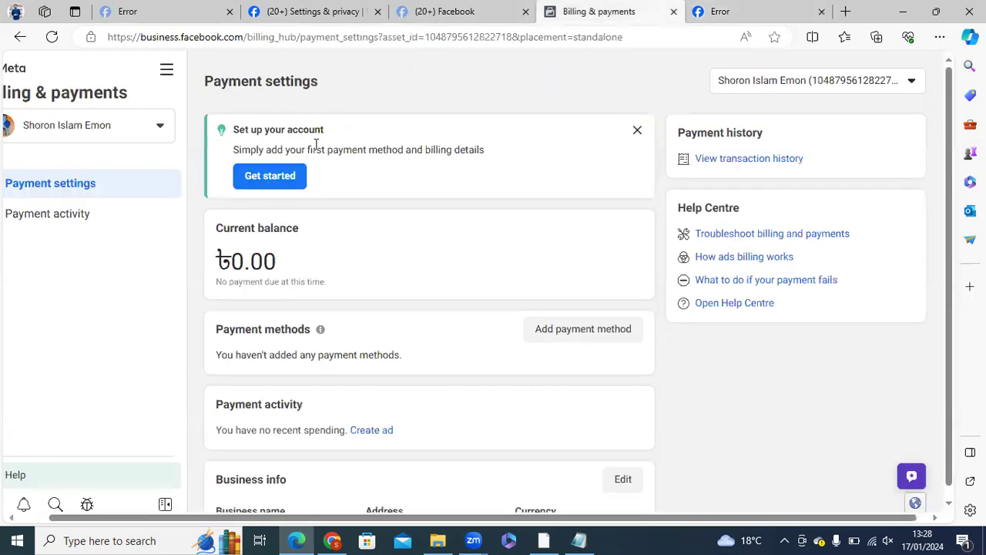
click(768, 7)
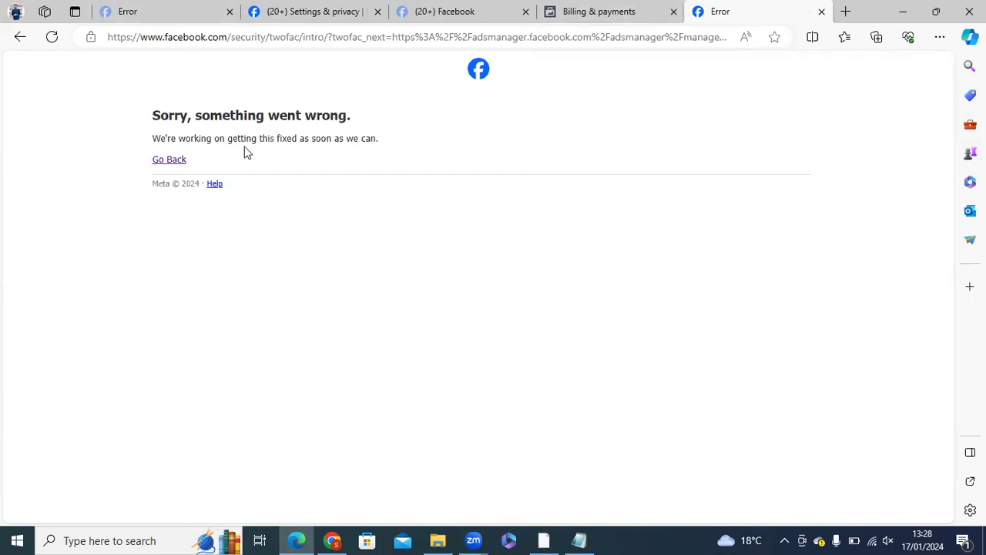
click(593, 6)
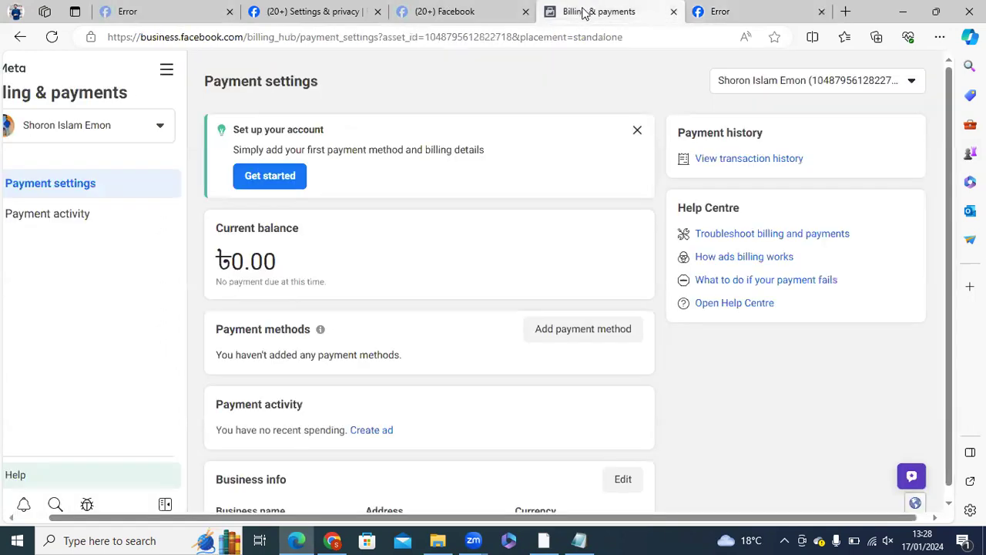
click(146, 182)
Switch to Chrome, check the Billing & payments entry in the business settings, and go back to the billing accounts list
click(332, 541)
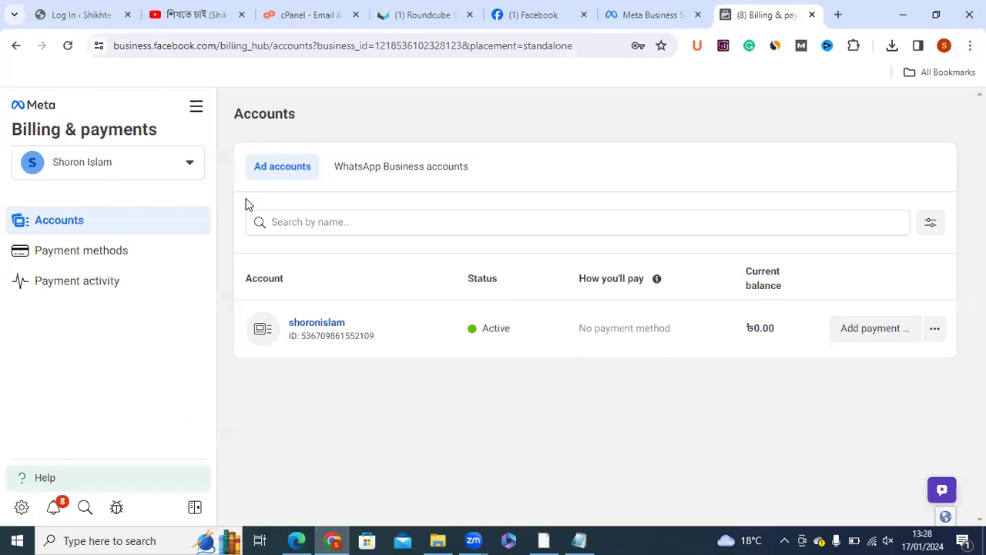
key(ctrl+shift+Tab)
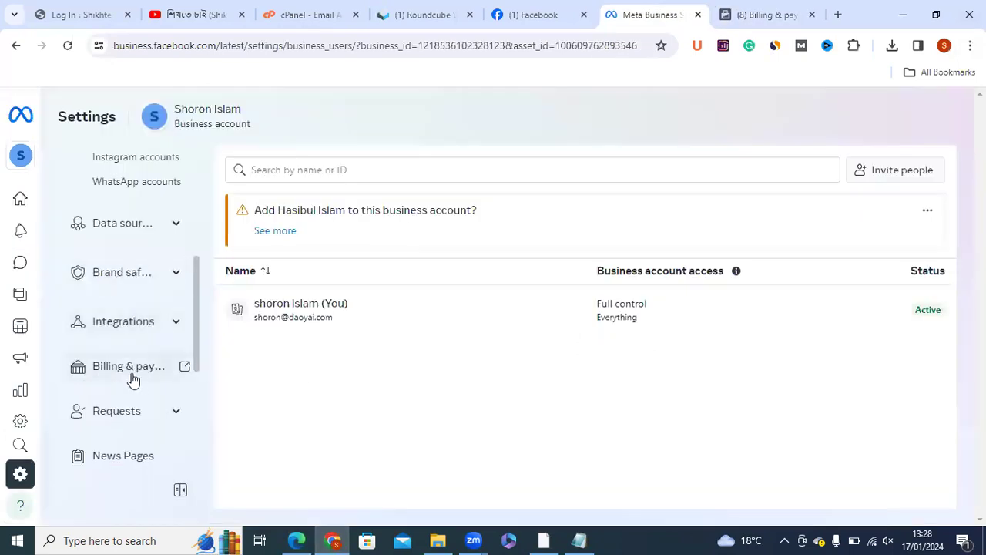
click(732, 13)
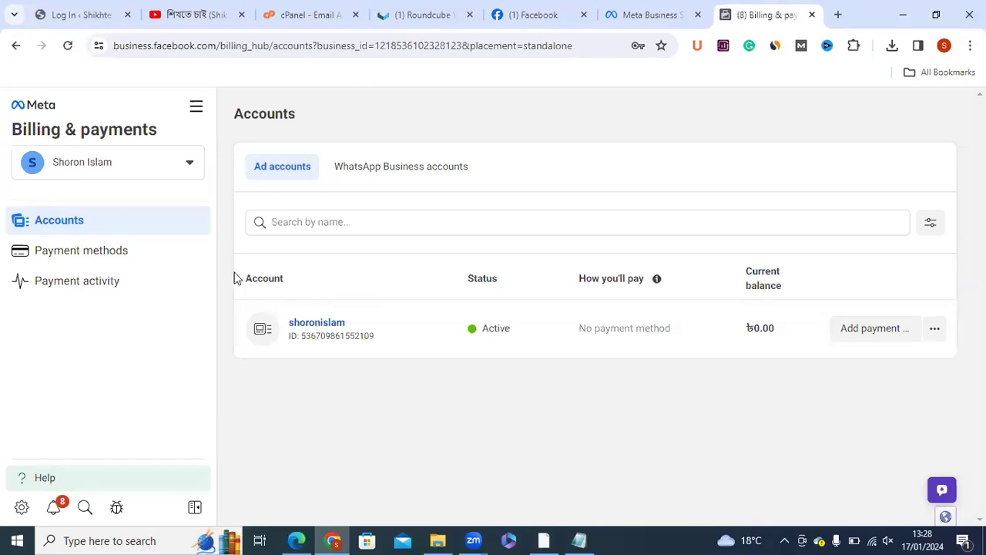
Open the active ad account's billing details and review its payment methods, payment activity and business info
double_click(257, 278)
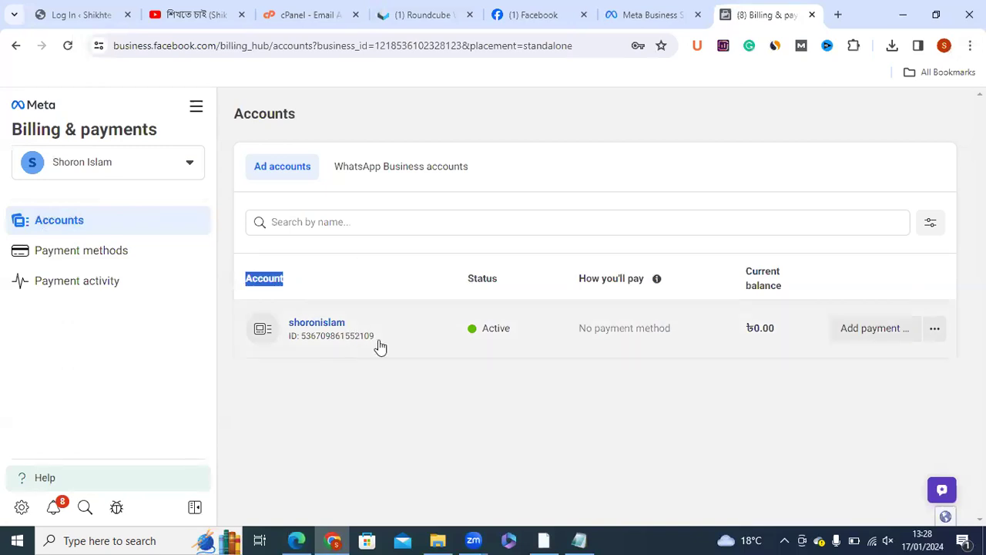
double_click(429, 46)
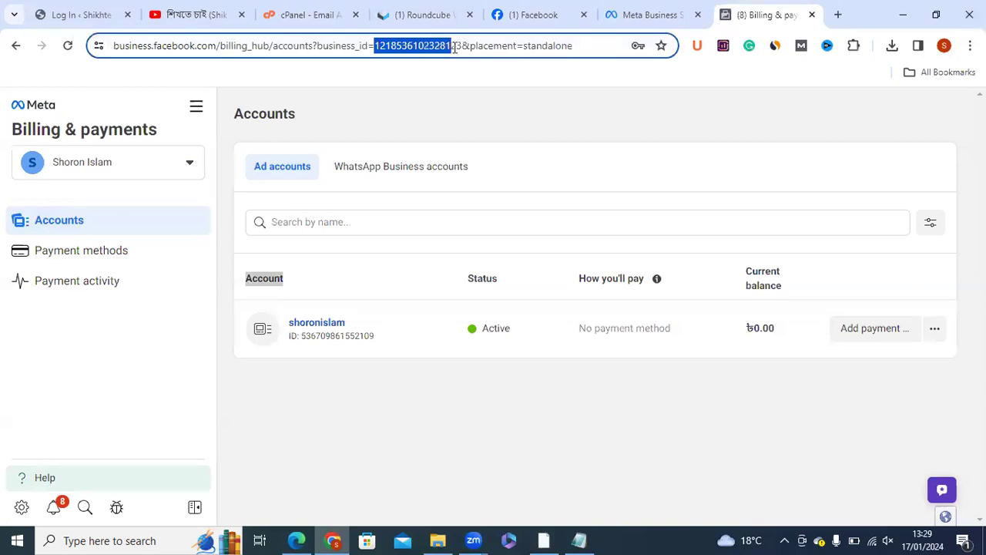
click(390, 332)
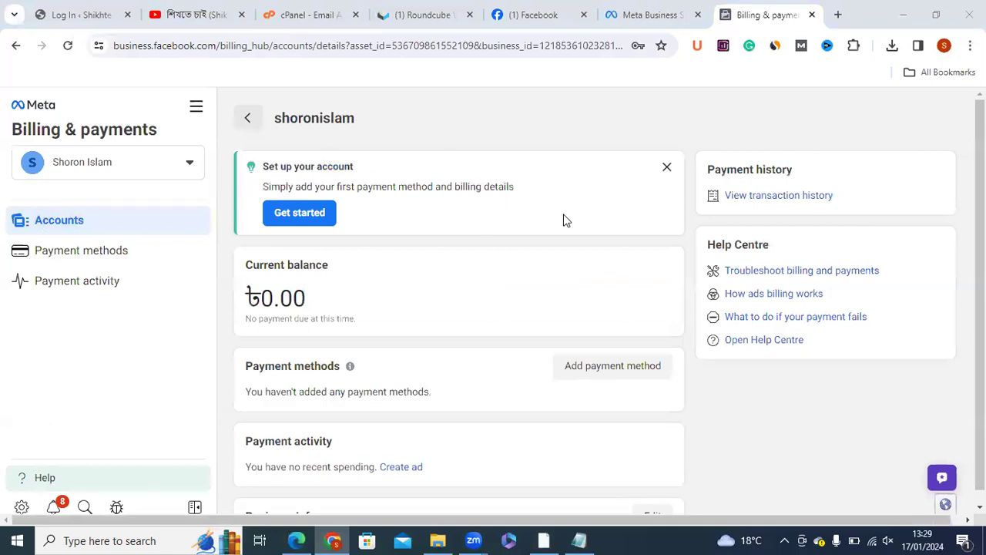
scroll(401, 397, down, 1)
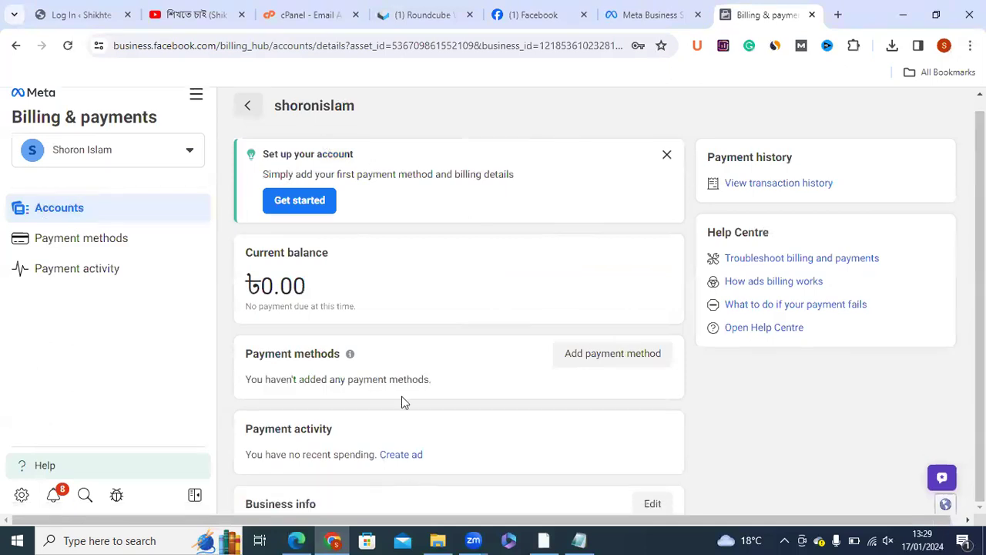
right_click(437, 315)
scroll(860, 406, down, 1)
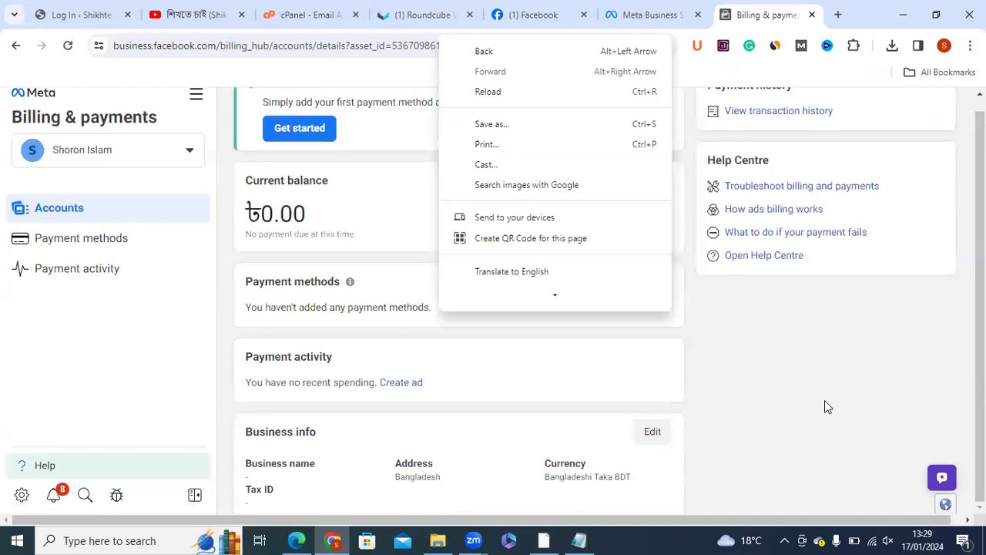
key(Escape)
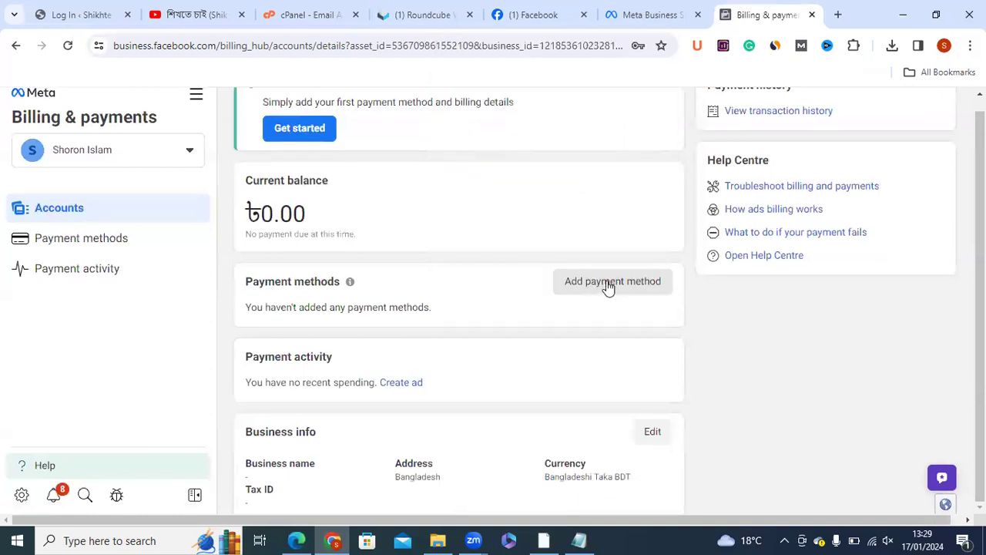
Return to the Accounts list and review the available business and personal accounts, keeping the current business account selected
click(68, 215)
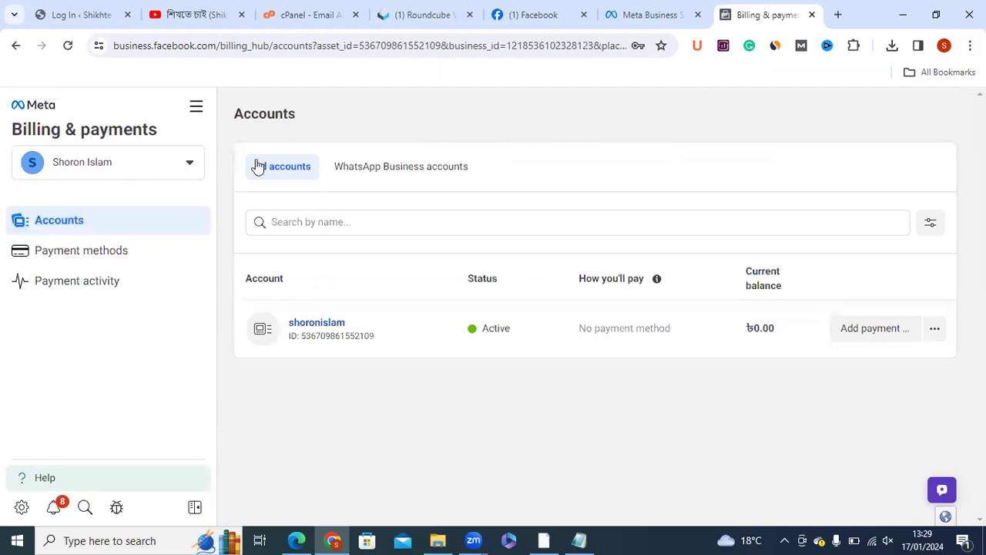
click(116, 165)
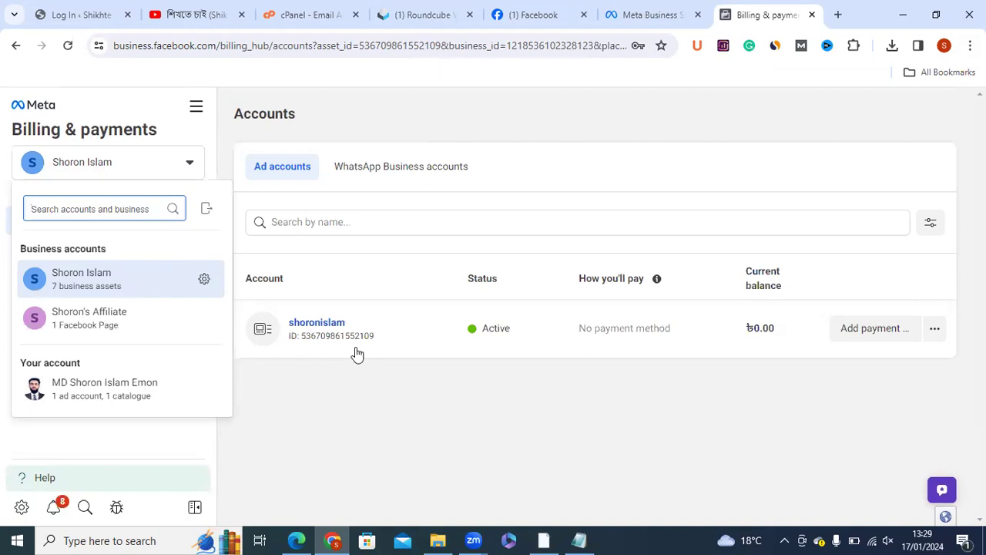
click(263, 379)
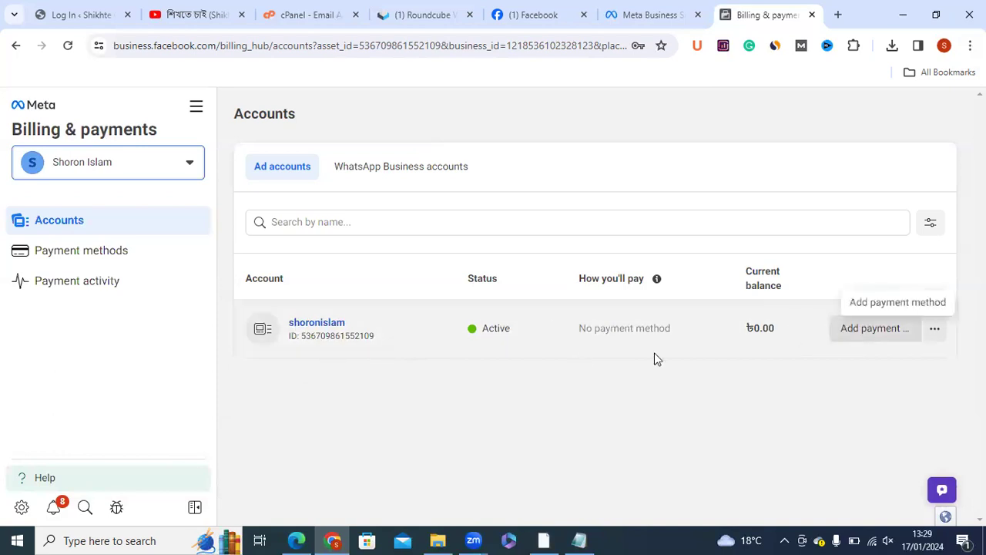
triple_click(282, 171)
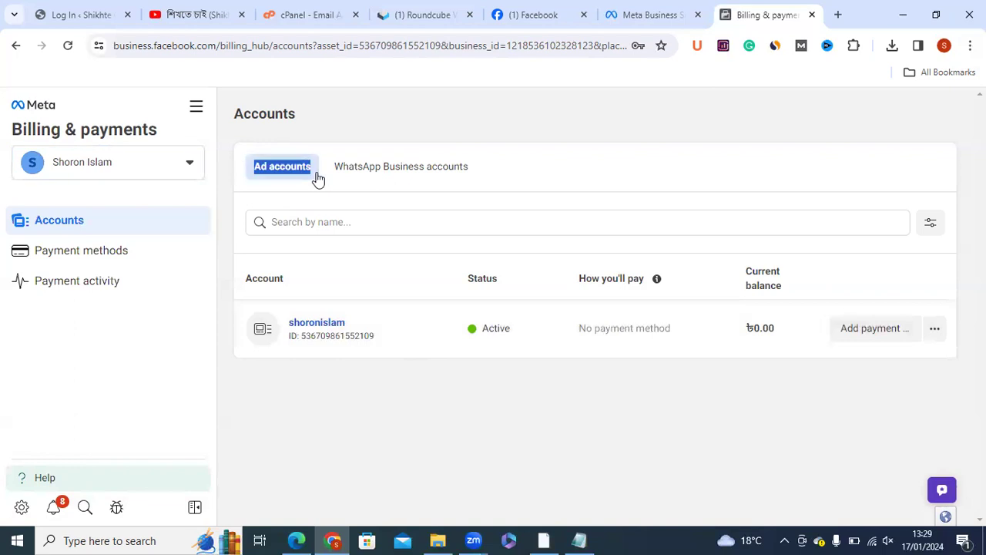
click(355, 393)
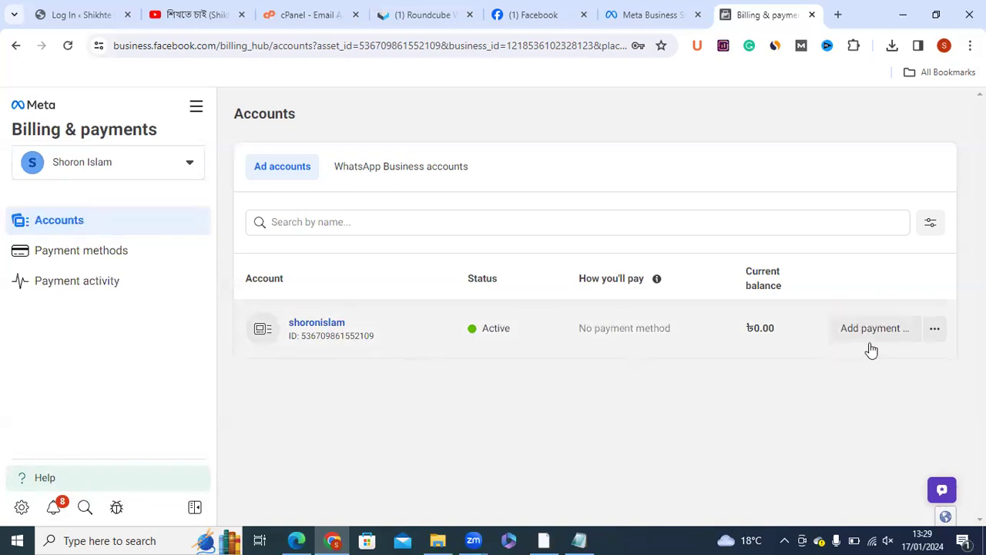
From the business's payment methods, view the personal ad account's payment settings, and return to the business's Accounts list
click(100, 258)
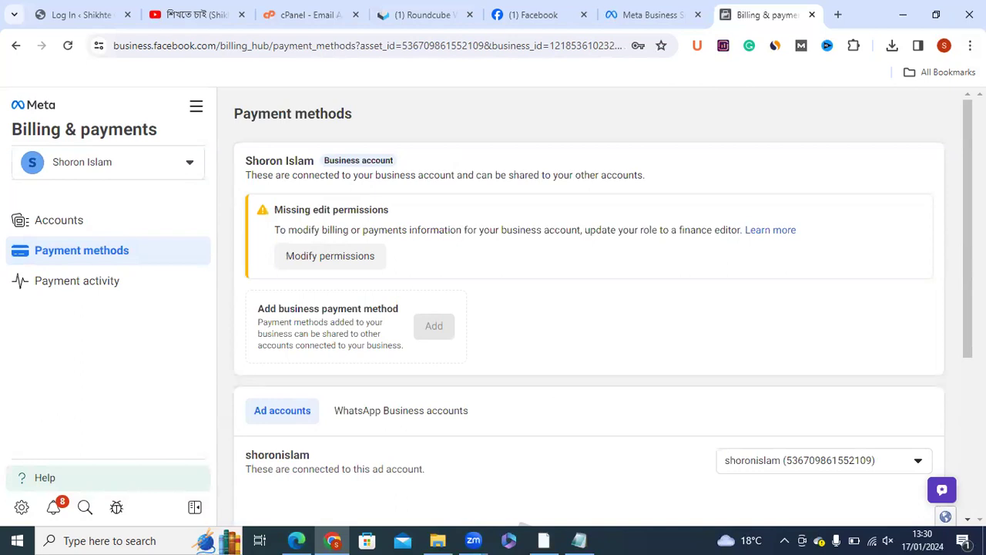
scroll(832, 397, down, 1)
click(833, 393)
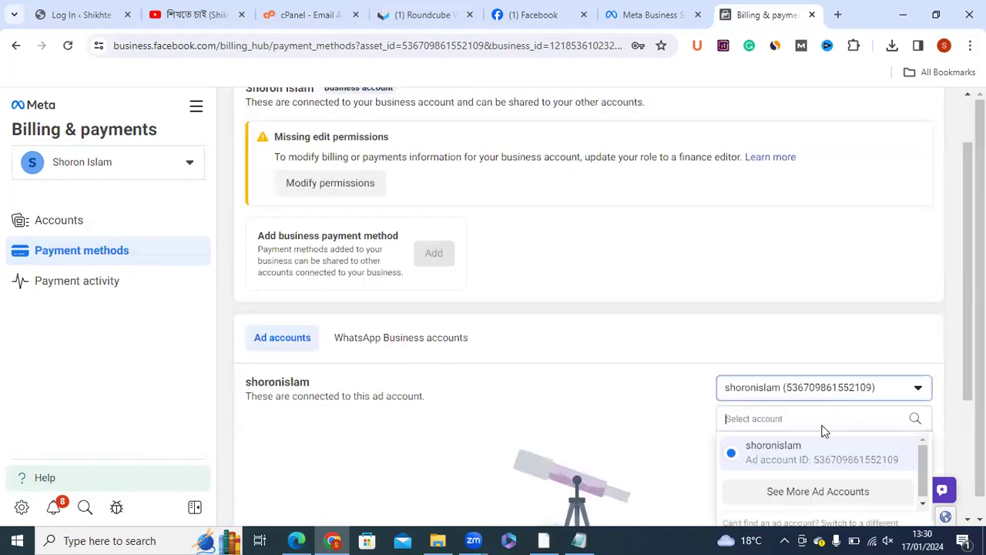
click(819, 322)
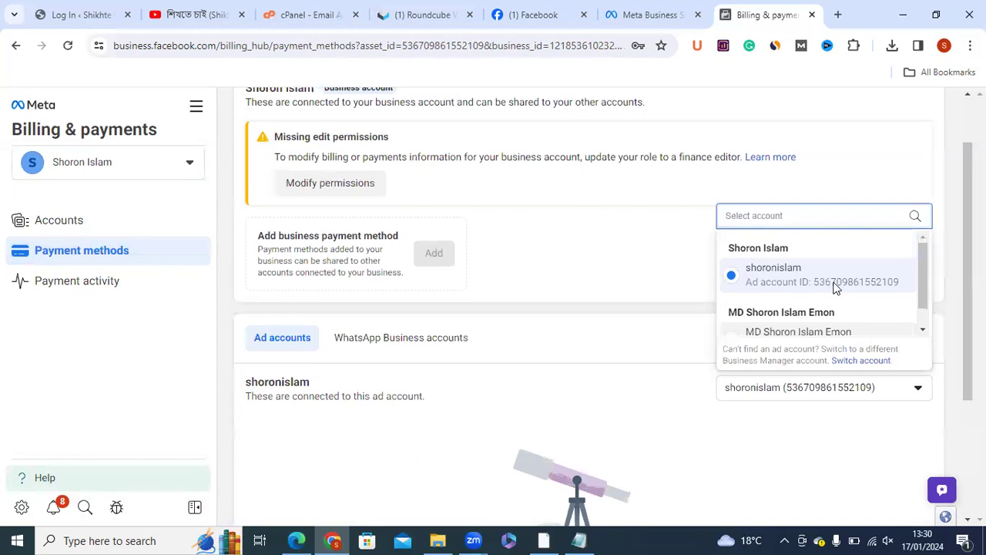
click(794, 312)
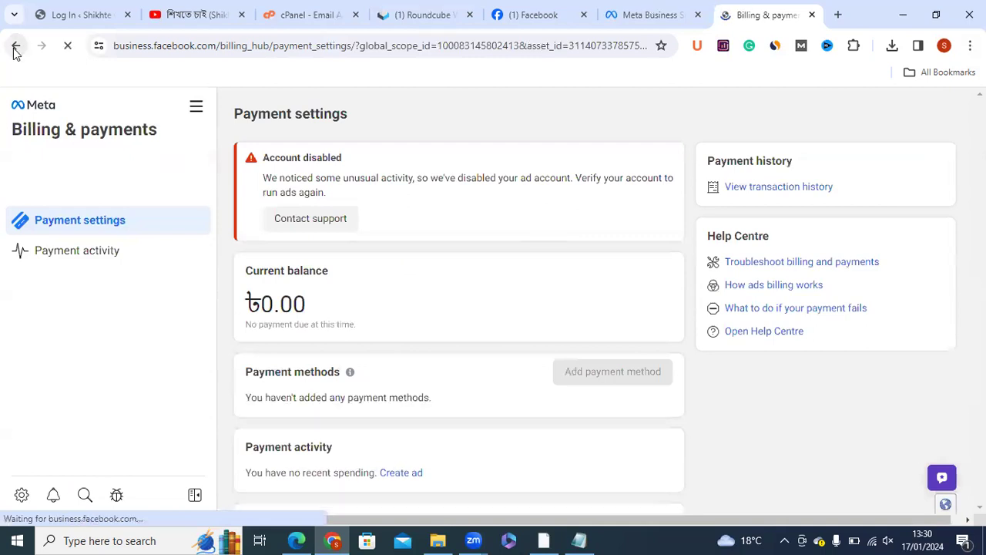
click(14, 48)
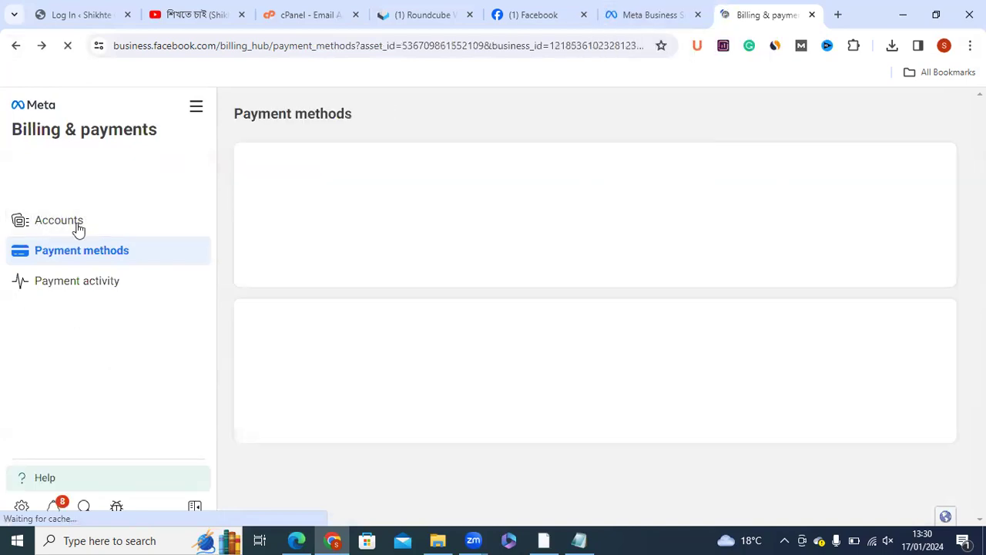
click(58, 222)
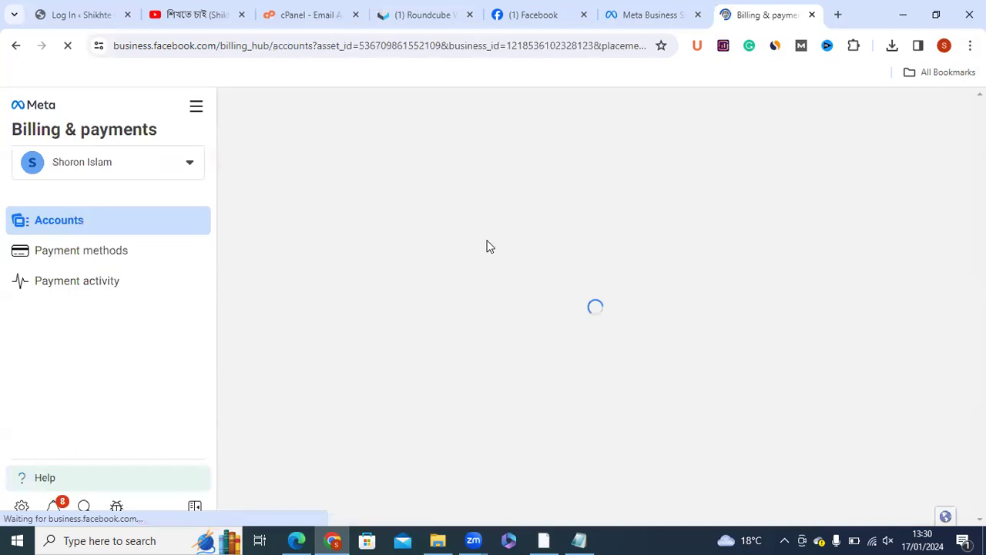